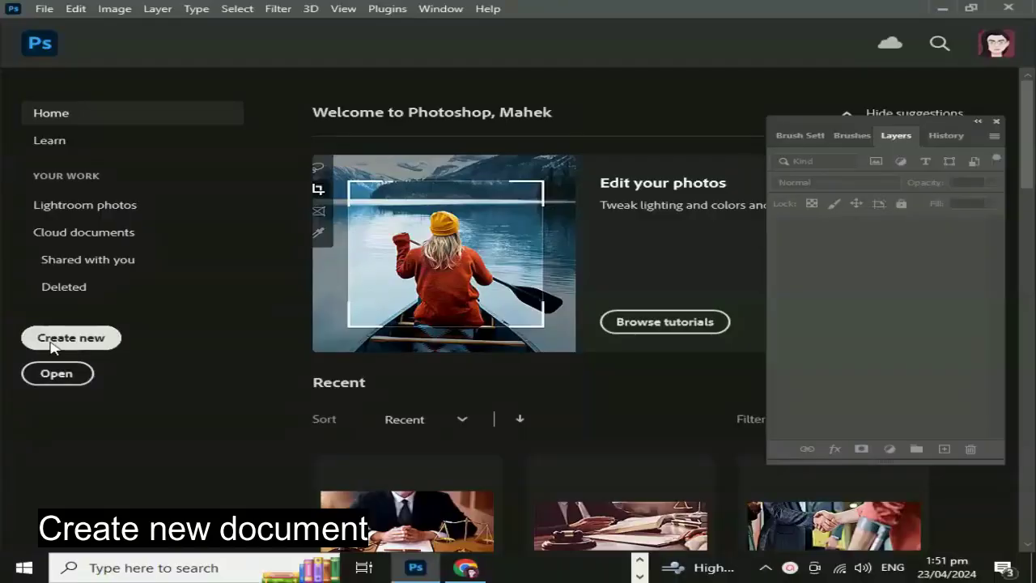
Open the New Document dialog from the Home screen's Create new.
left_click(48, 342)
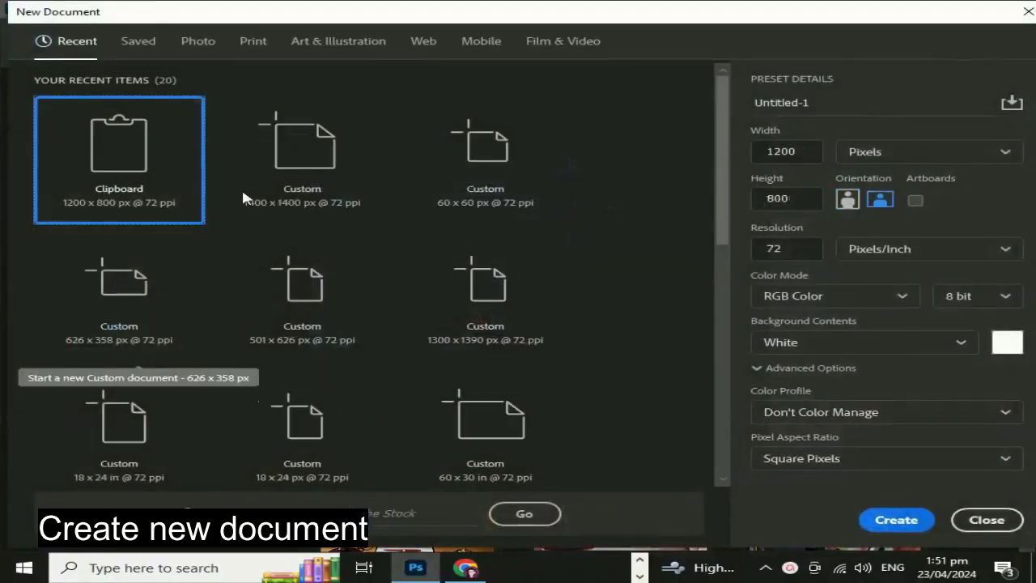
Name the document 'Quick Selection Tool', pick the 1400 x 1400 px preset, and create it.
left_click(807, 97)
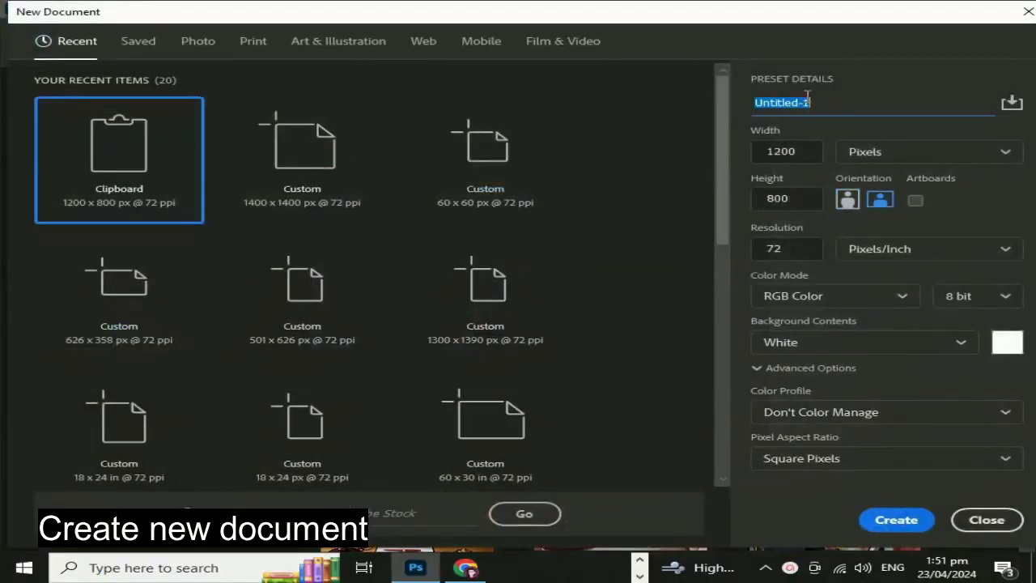
key("BackSpace")
type("Quick Selection Tool")
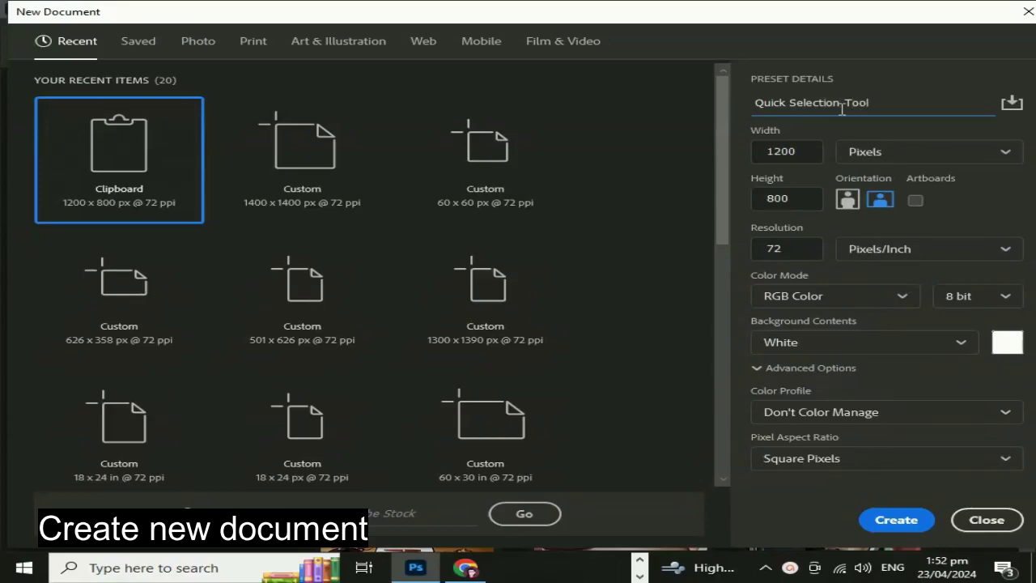
left_click(343, 186)
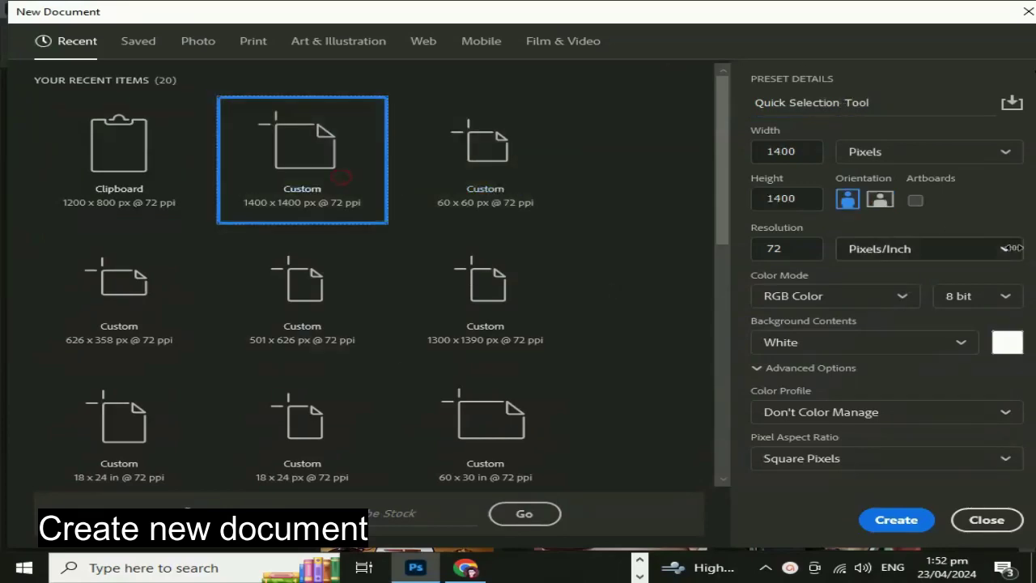
left_click(898, 521)
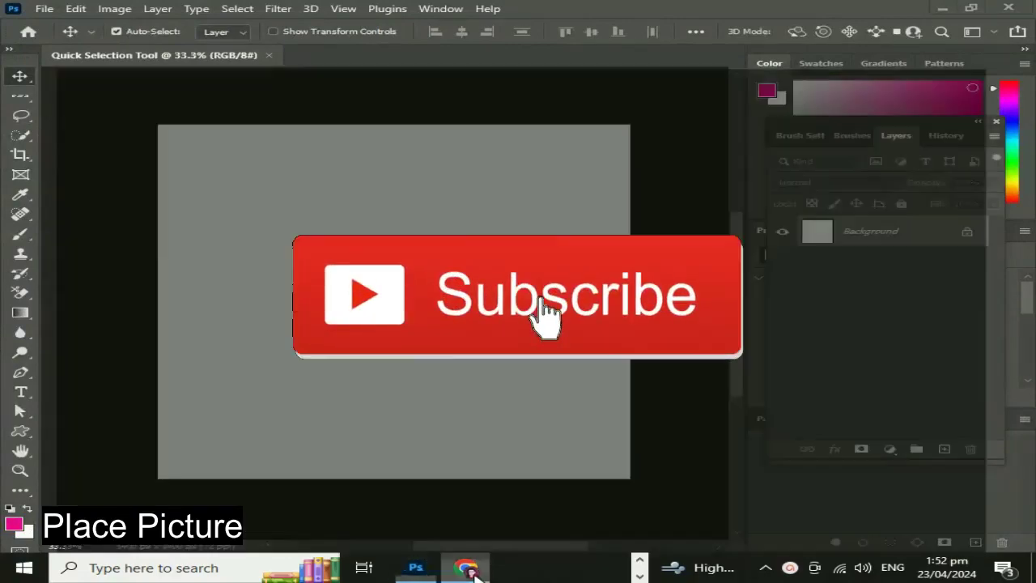
Copy the Micoope image of the red-hatted woman holding a camera from Chrome's image results.
scroll(995, 280, "down", 1)
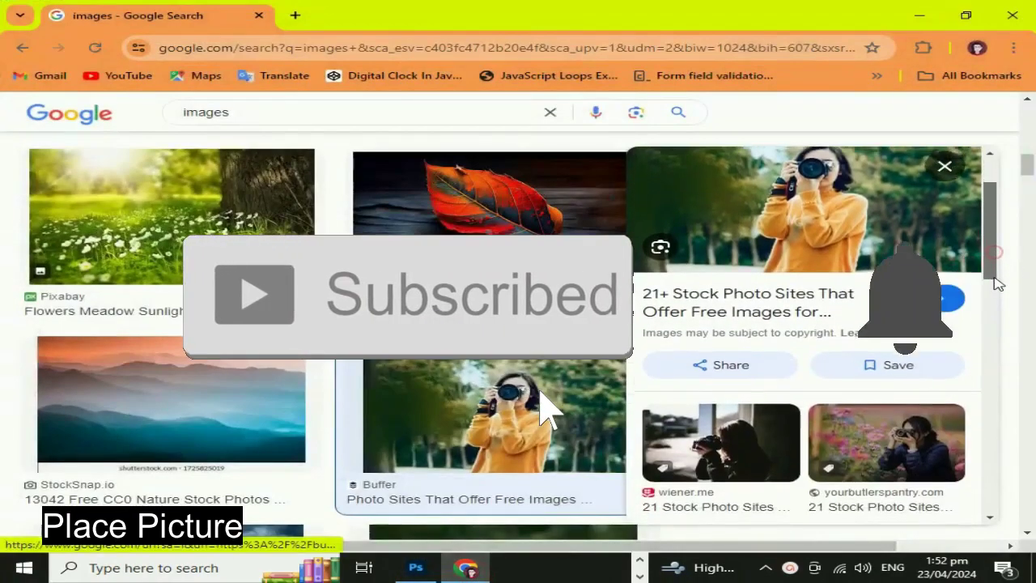
scroll(1004, 299, "down", 2)
scroll(1010, 321, "down", 1)
scroll(1011, 335, "down", 2)
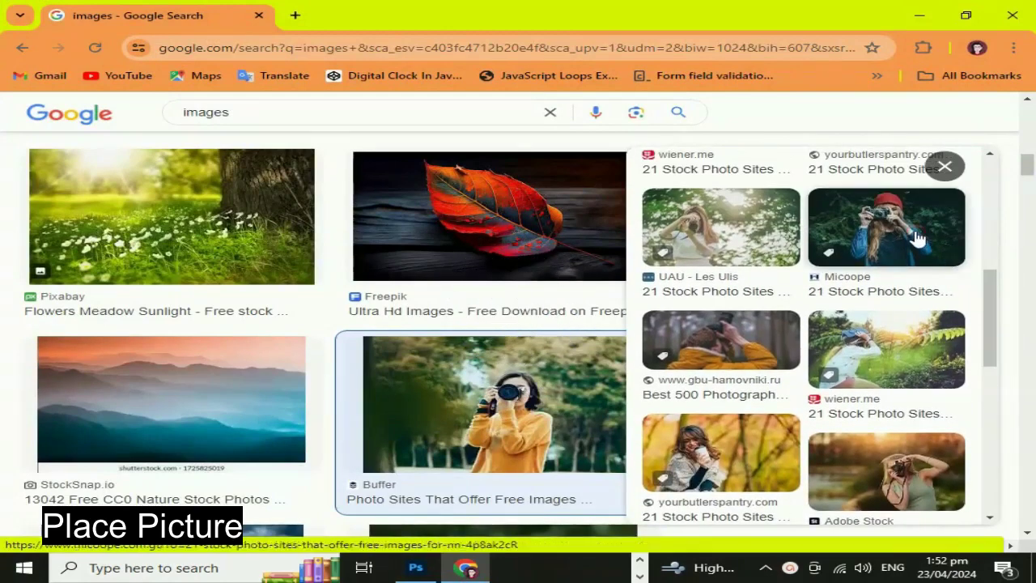
left_click(912, 239)
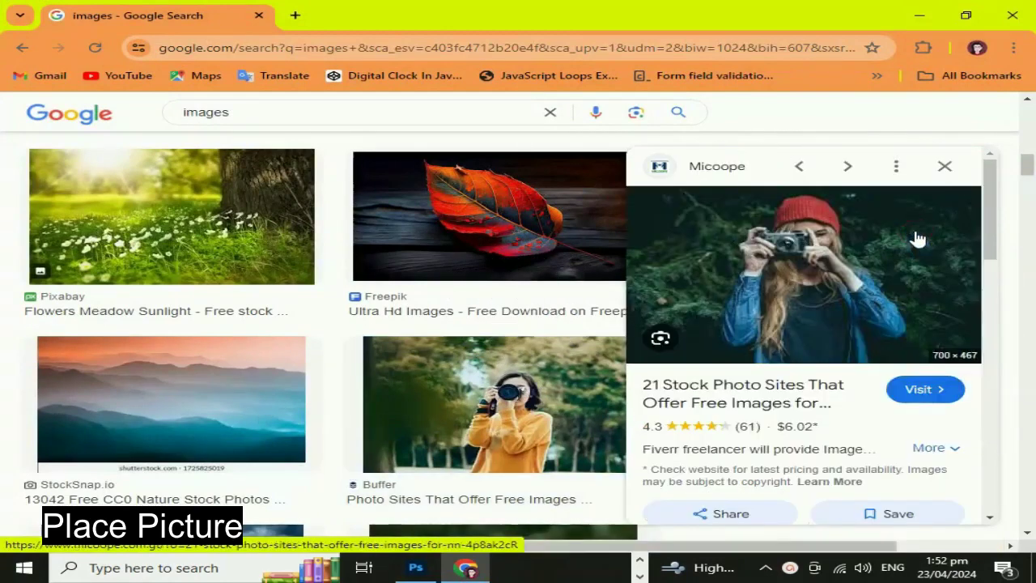
right_click(761, 279)
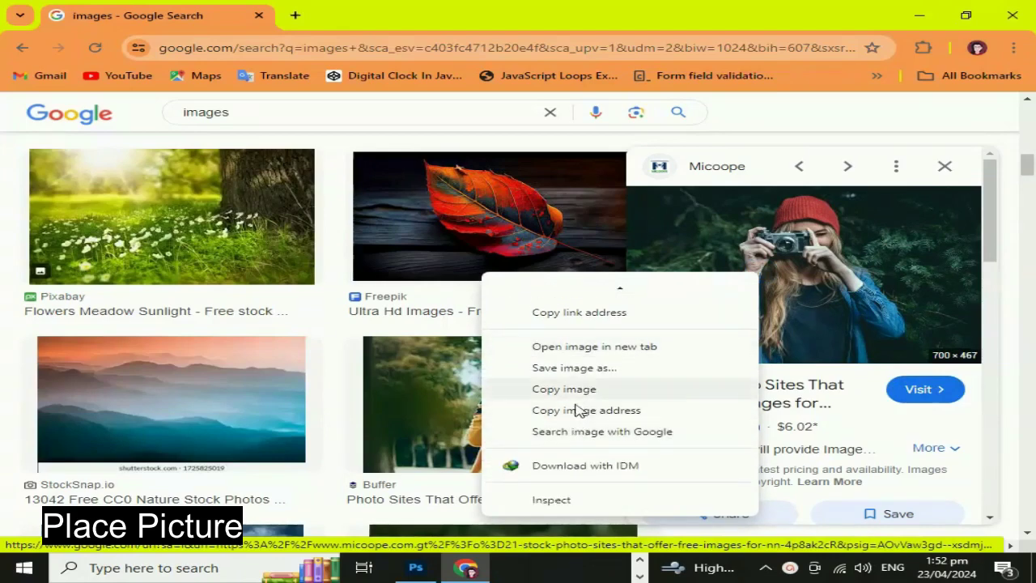
left_click(576, 393)
left_click(628, 560)
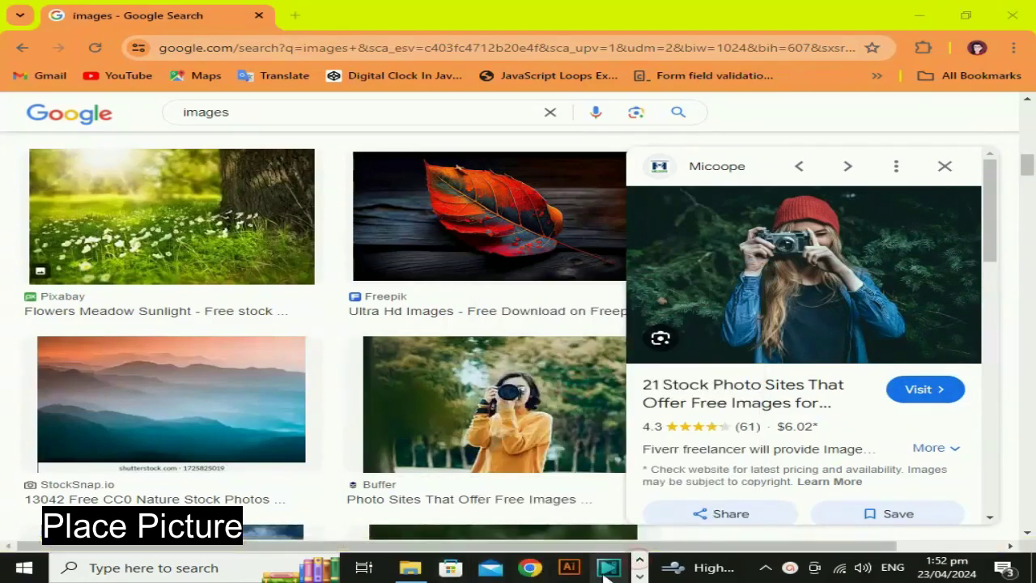
Paste the camera photo as Layer 1 and scale it up to fill the 1400 x 1400 canvas.
left_click(453, 568)
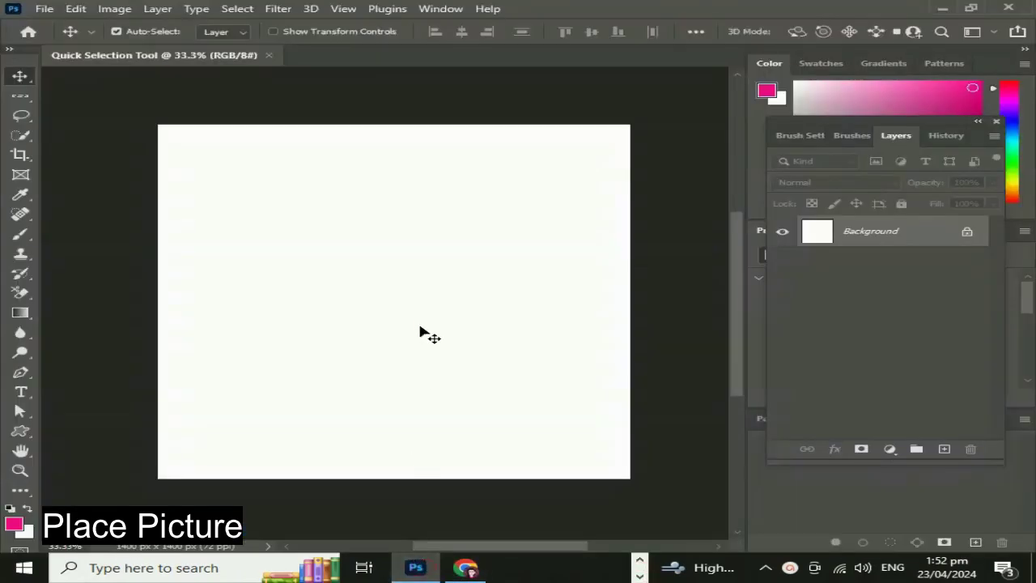
key("ctrl+v")
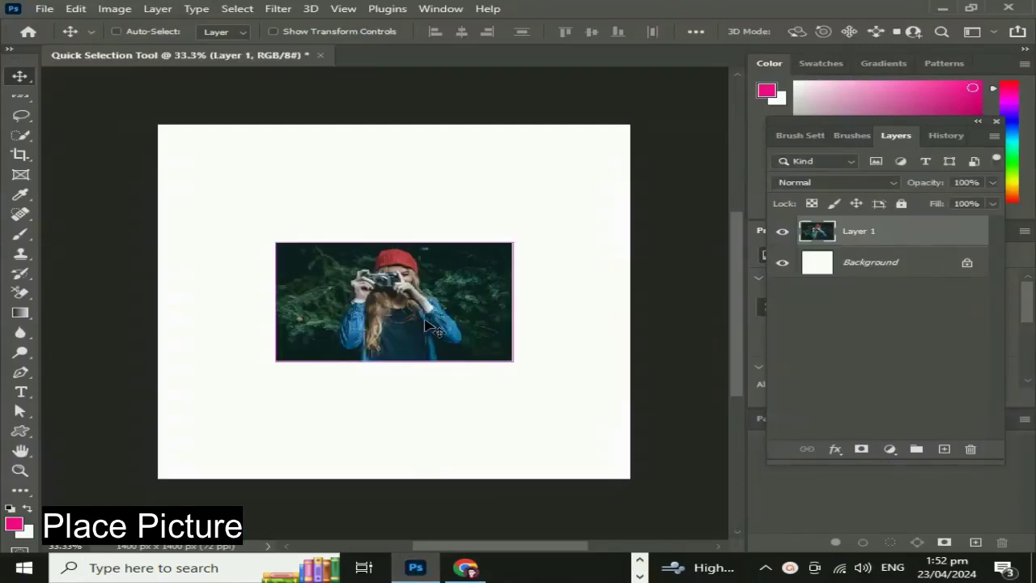
key("ctrl+t")
left_click_drag(511, 363, 650, 460)
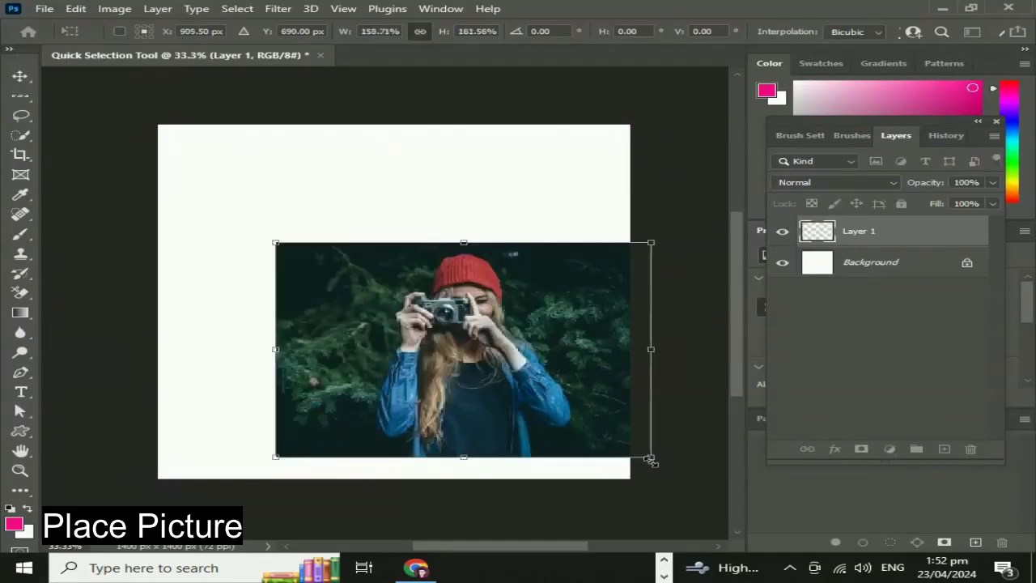
key("ctrl+z")
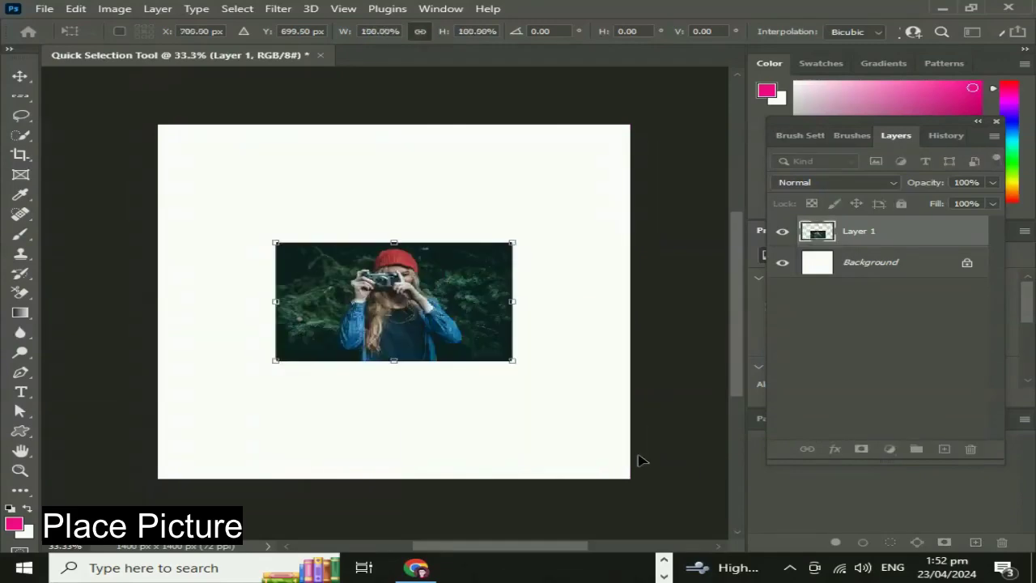
mouse_move(512, 359)
left_mouse_down()
mouse_move(632, 468)
mouse_move(630, 479)
left_mouse_up()
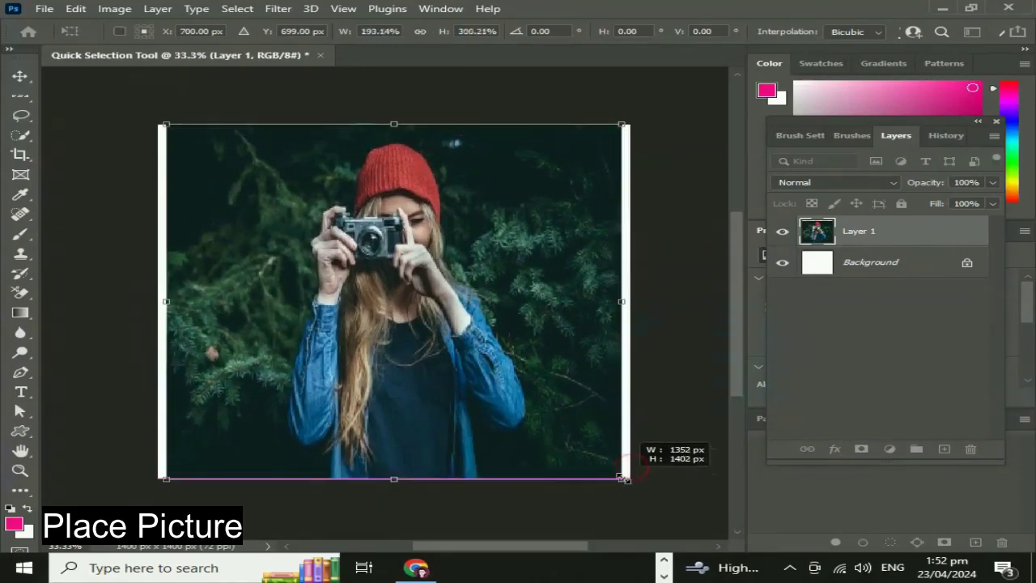
key("Return")
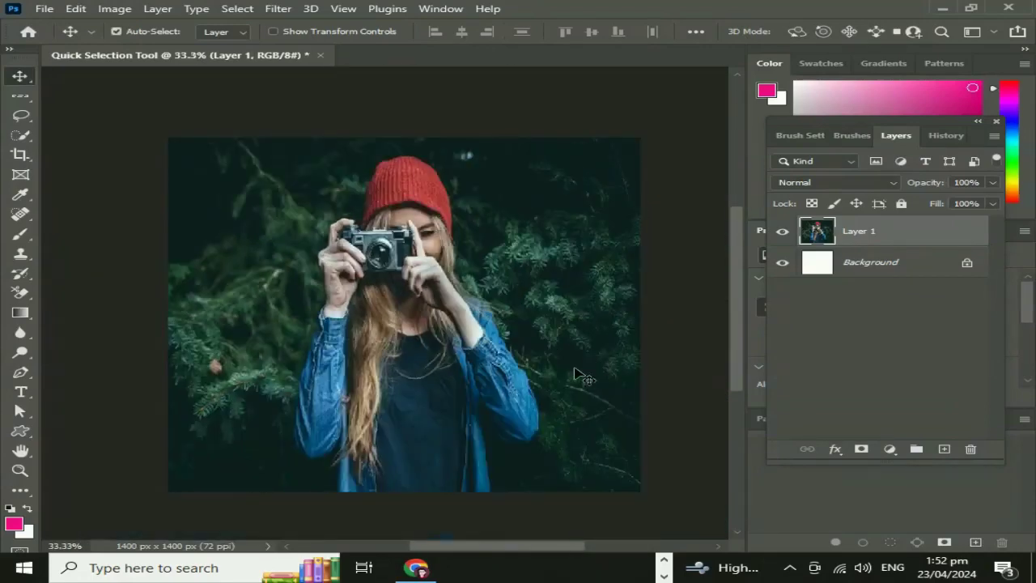
With the Quick Selection Tool, select the woman's red hat, hands, arms and both sleeves.
left_click_drag(495, 377, 482, 360)
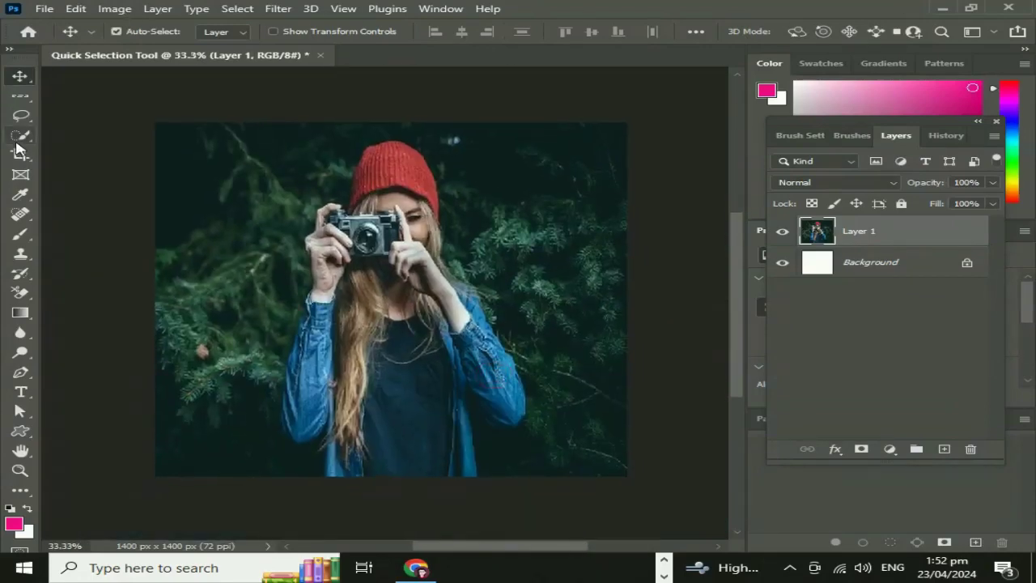
left_click_drag(21, 135, 141, 160)
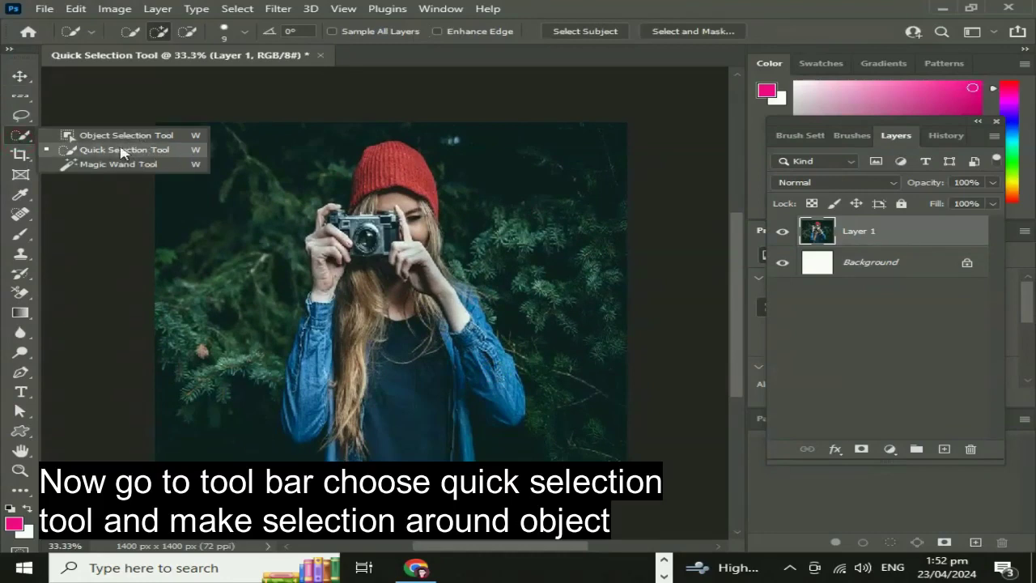
left_click(118, 152)
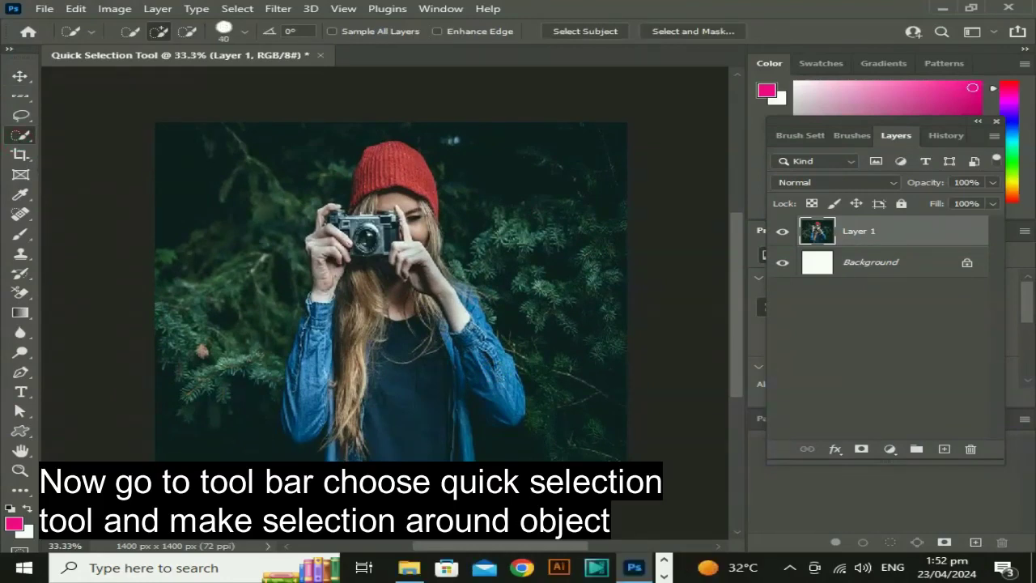
left_click_drag(387, 150, 367, 183)
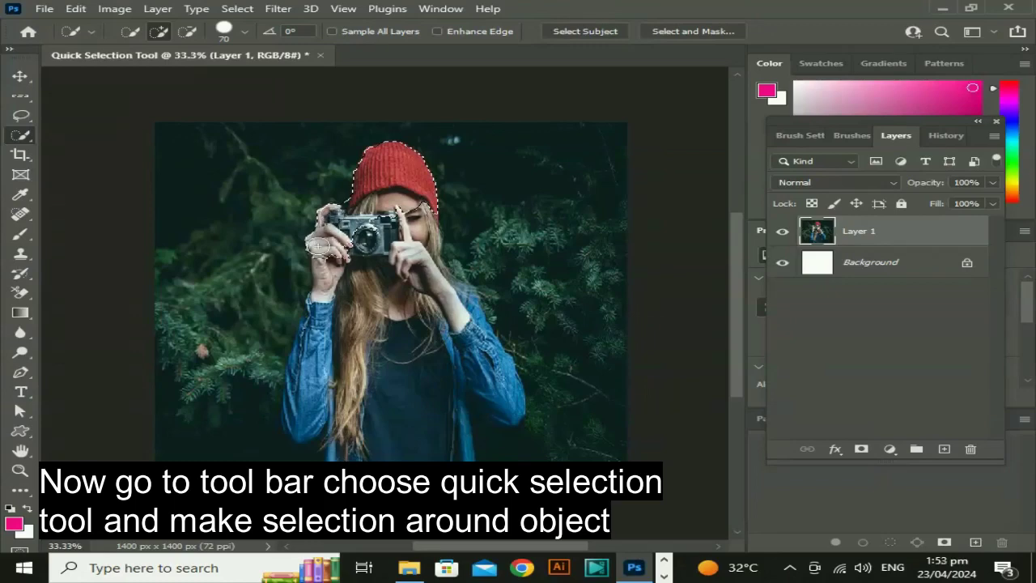
left_click_drag(319, 245, 322, 262)
mouse_move(324, 298)
left_mouse_down()
mouse_move(308, 334)
mouse_move(302, 429)
mouse_move(380, 457)
left_mouse_up()
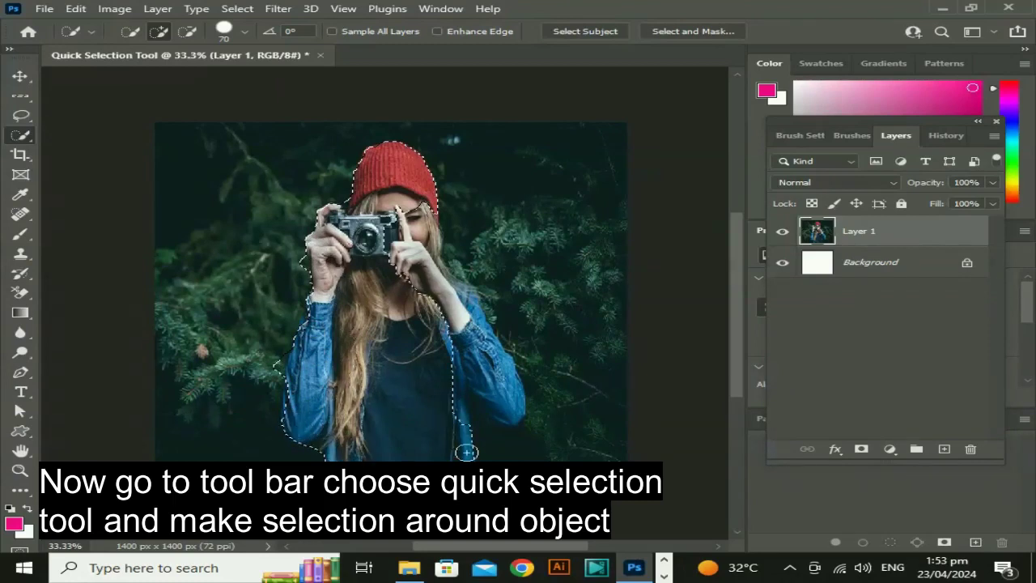
left_click_drag(467, 453, 456, 397)
mouse_move(468, 352)
left_mouse_down()
mouse_move(469, 318)
mouse_move(427, 257)
left_mouse_up()
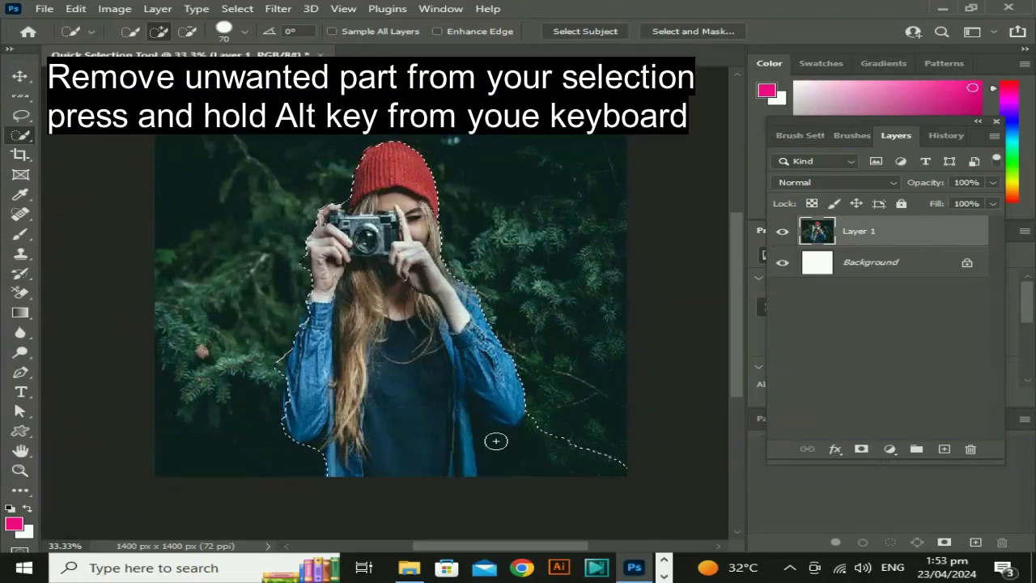
Subtract the bottom-right background from the woman's selection and bring it into Select and Mask.
key("alt")
mouse_move(549, 435)
left_mouse_down()
mouse_move(488, 451)
mouse_move(484, 381)
mouse_move(508, 413)
mouse_move(466, 469)
mouse_move(475, 379)
left_mouse_up()
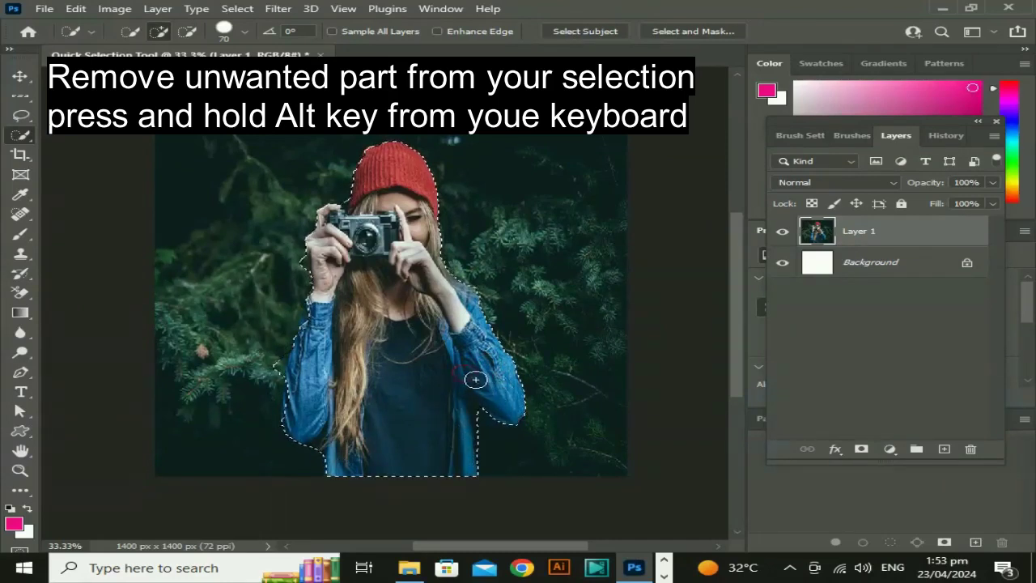
left_click_drag(285, 357, 395, 388)
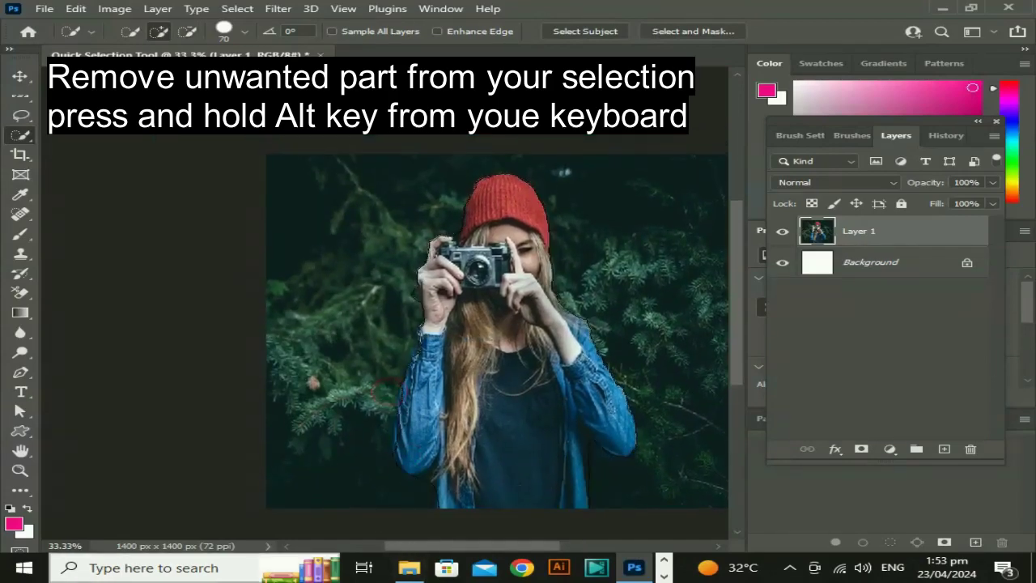
key("alt")
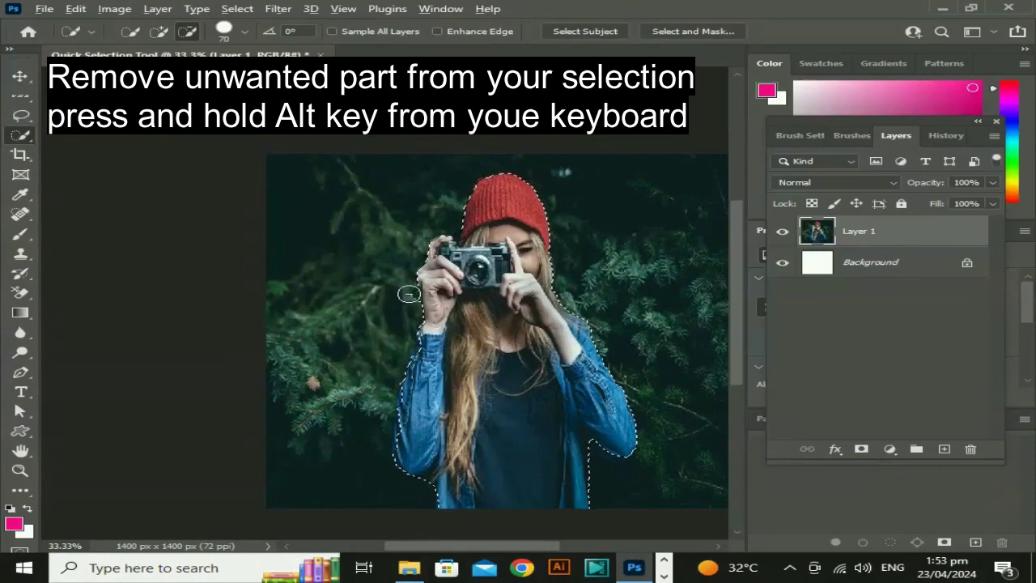
mouse_move(617, 397)
left_mouse_down()
mouse_move(550, 305)
mouse_move(502, 398)
left_mouse_up()
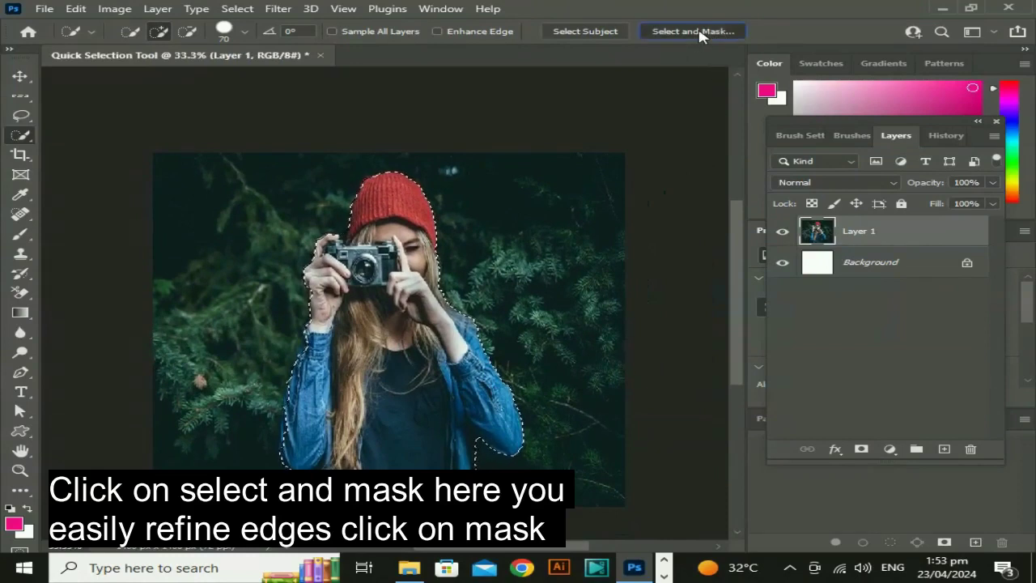
left_click(694, 32)
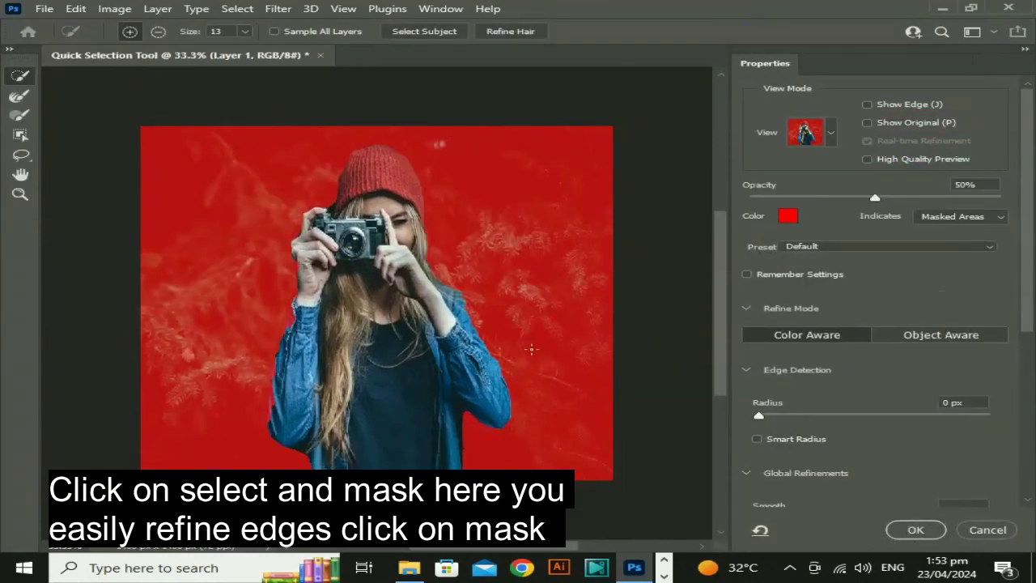
Subtract the background beside the lower-left jacket, undoing the accidental pine-branch inclusion.
scroll(200, 449, "up", 1)
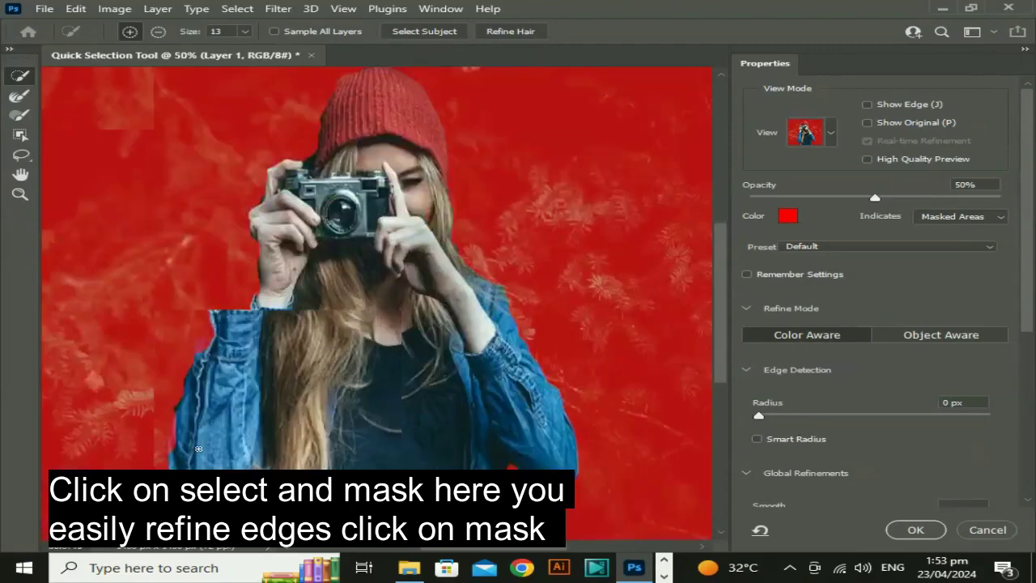
scroll(243, 425, "up", 1)
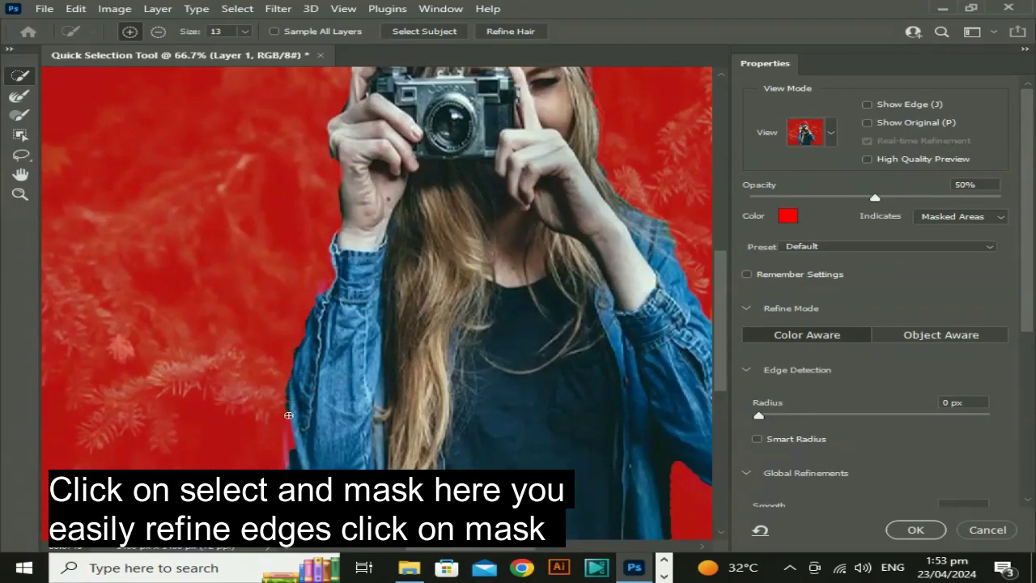
key("alt")
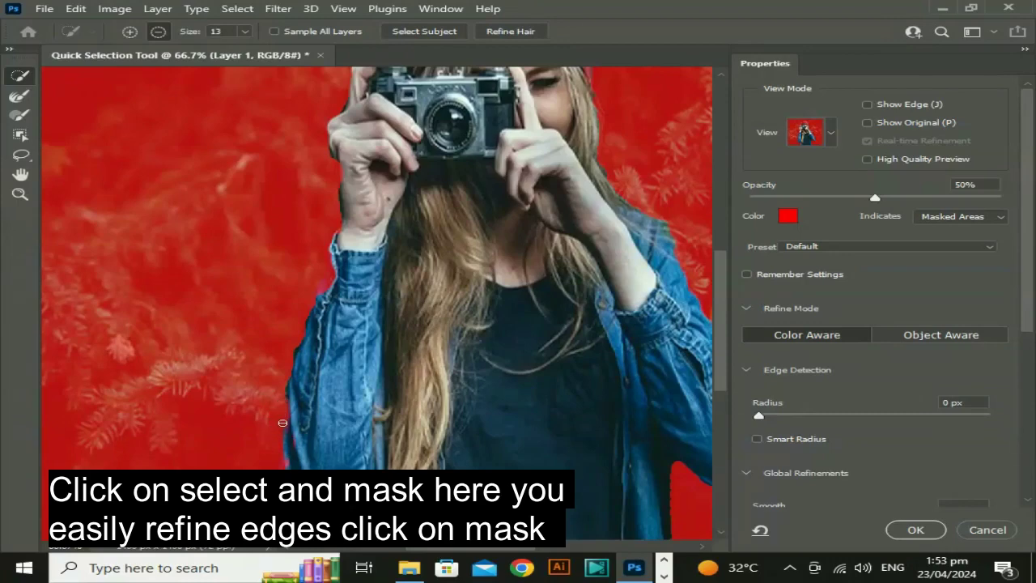
left_click(280, 451, "alt")
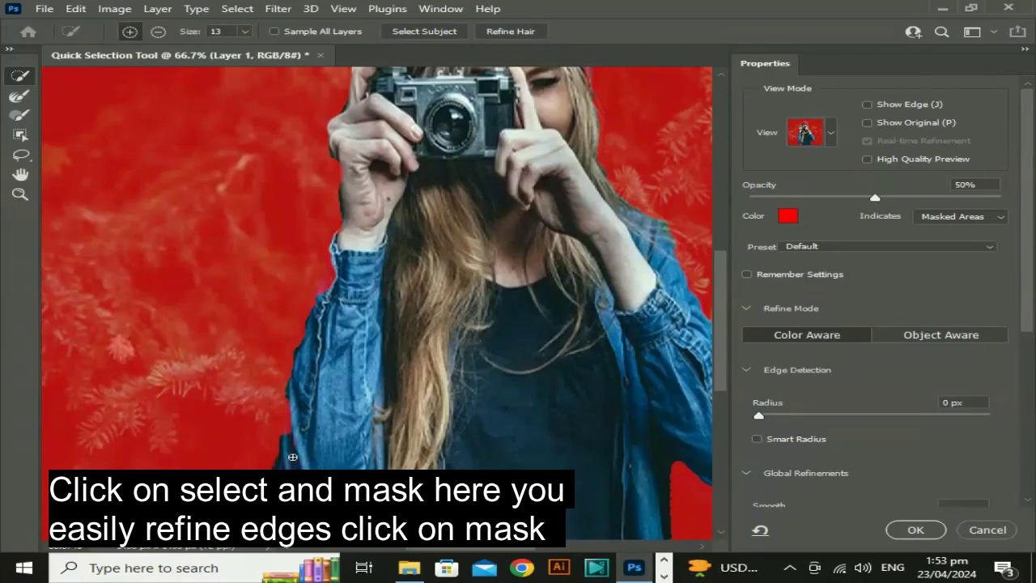
key("alt")
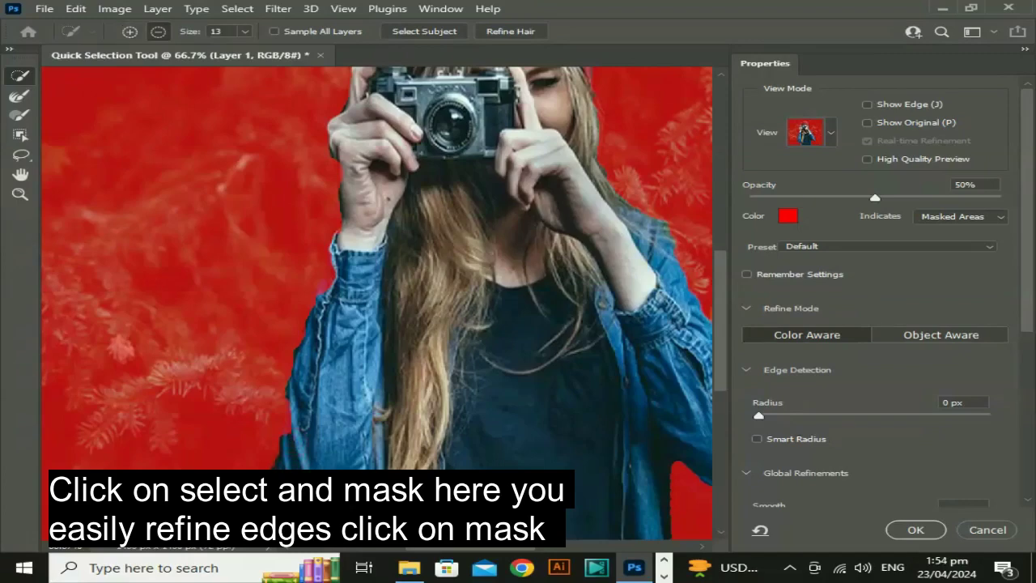
left_click(273, 468, "alt")
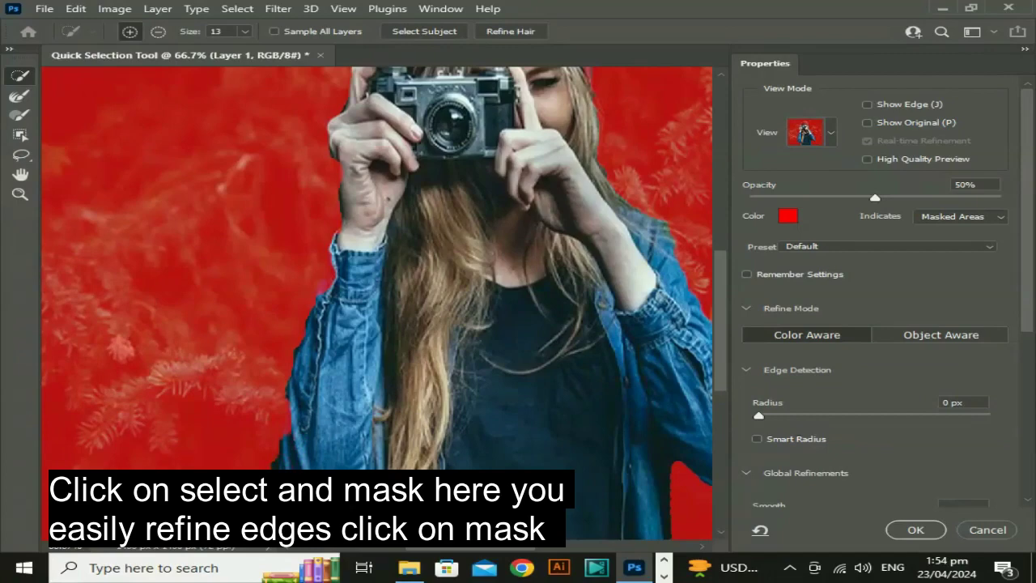
left_click(259, 446)
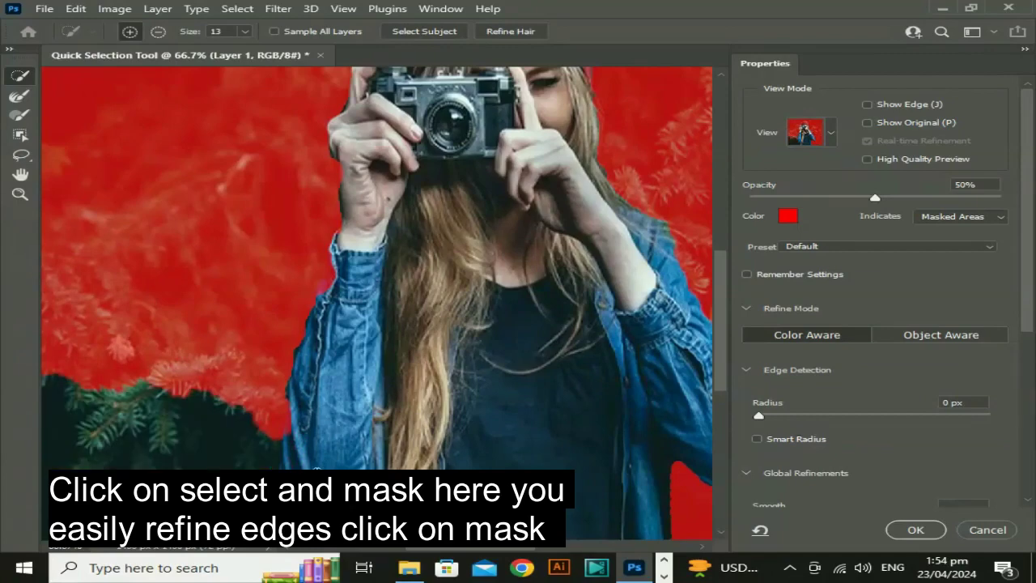
key("ctrl+z")
Pan over the torso, hat and camera, then zoom out to view the whole photo.
left_click_drag(355, 462, 375, 360)
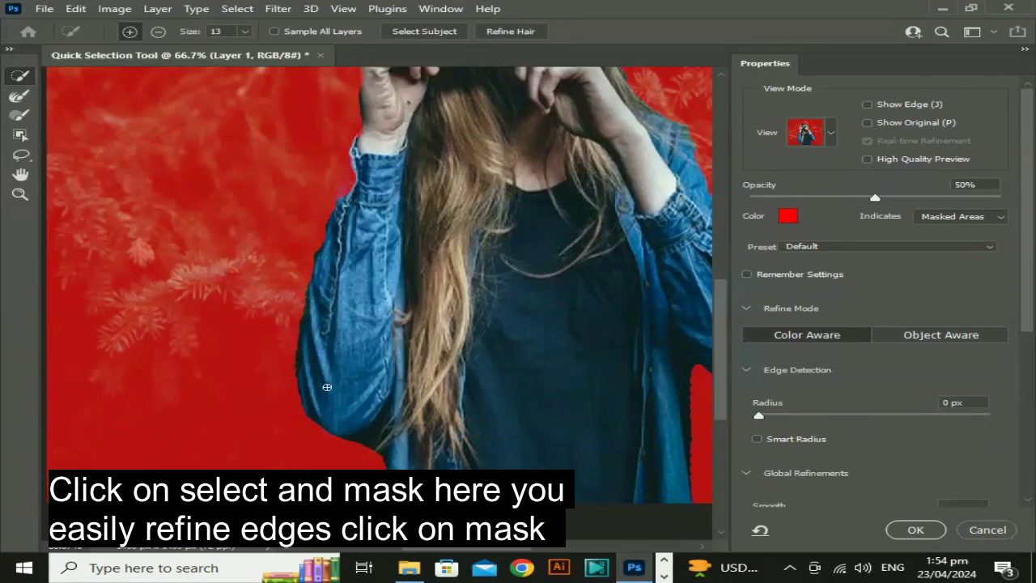
scroll(358, 291, "up", 2)
scroll(354, 354, "up", 1)
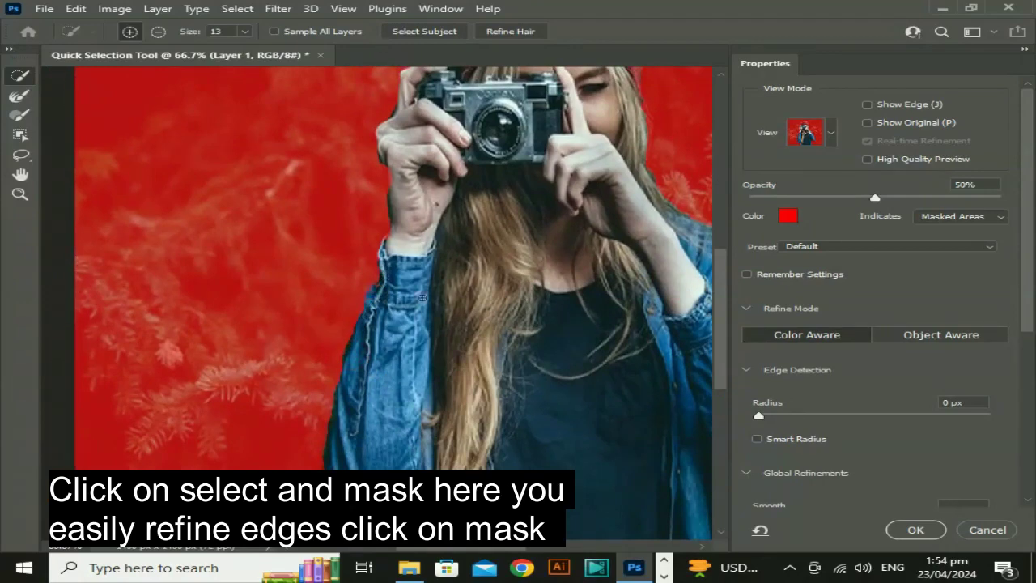
left_click_drag(421, 297, 360, 449)
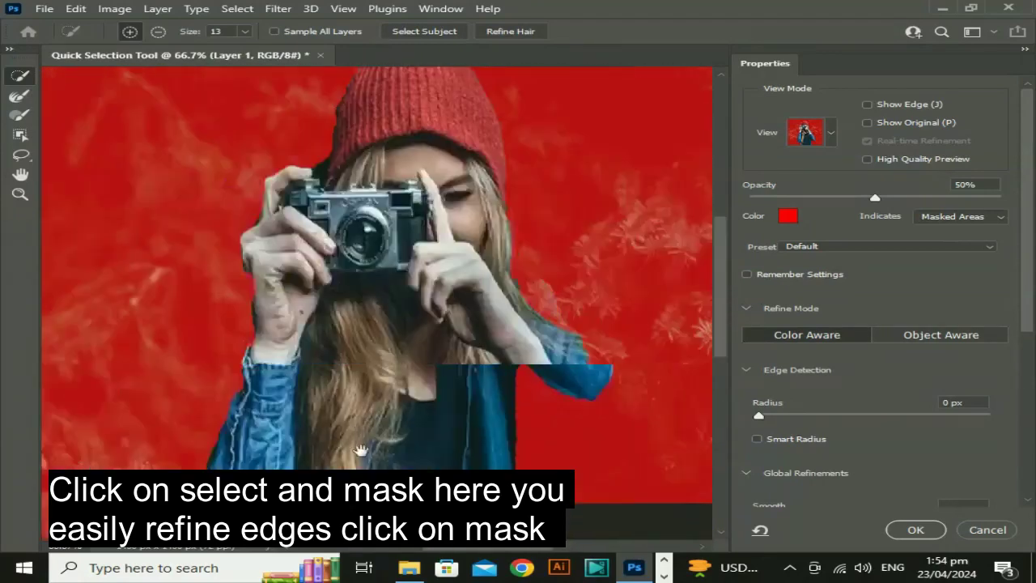
left_click_drag(360, 449, 340, 353)
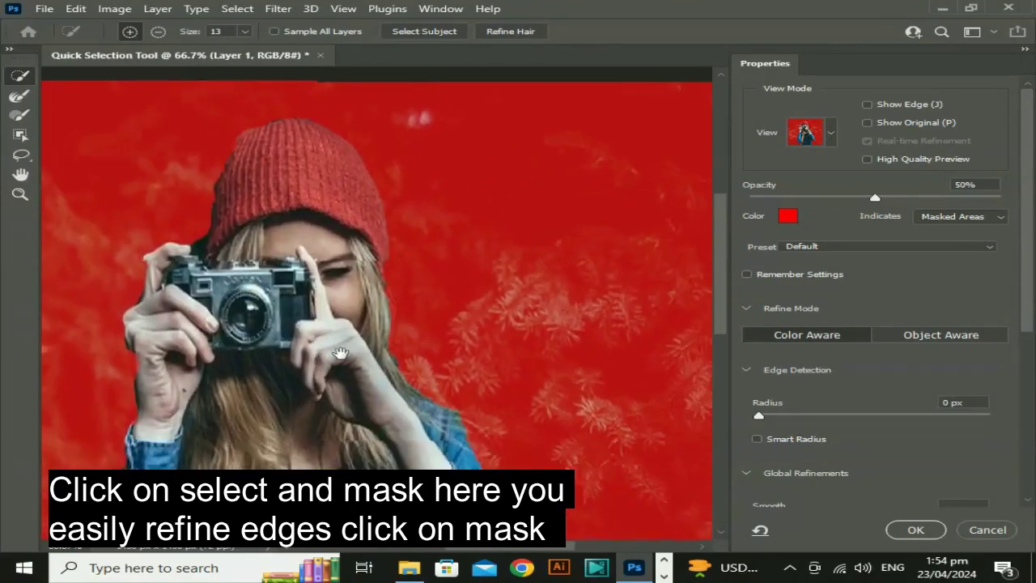
key("ctrl+minus")
key("ctrl+minus")
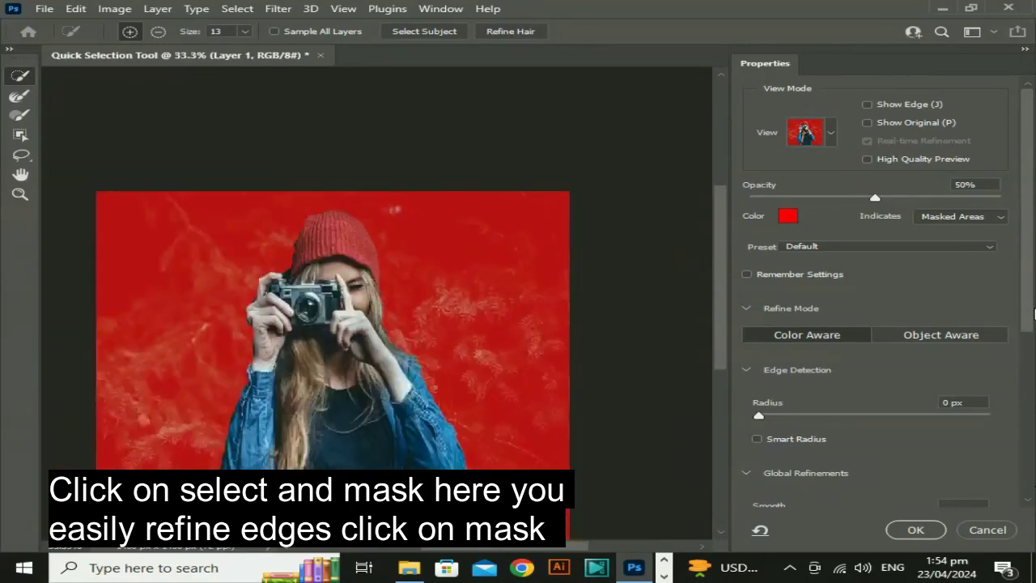
scroll(1019, 323, "down", 7)
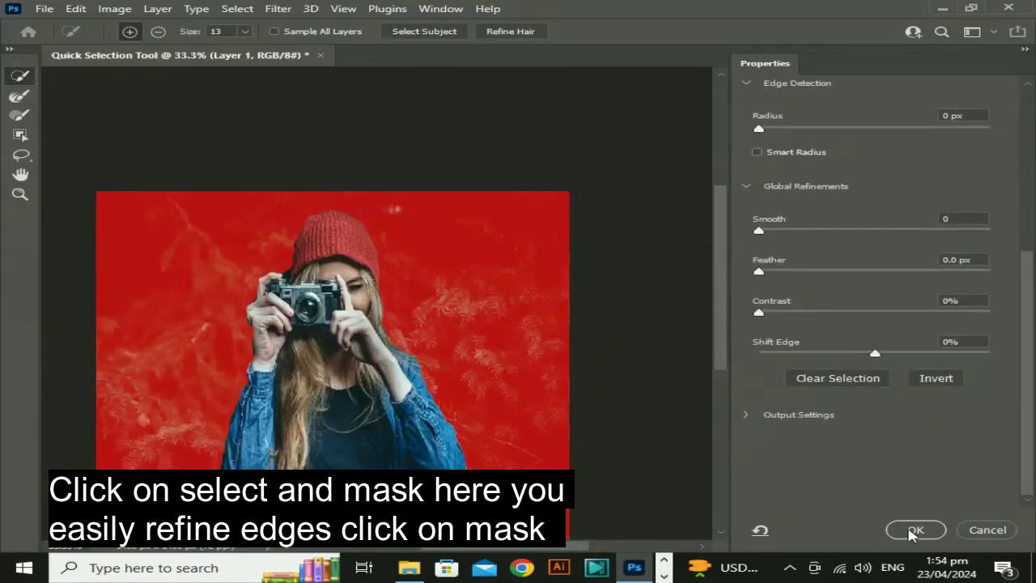
Output the refined selection as a layer mask on Layer 1.
left_click(745, 414)
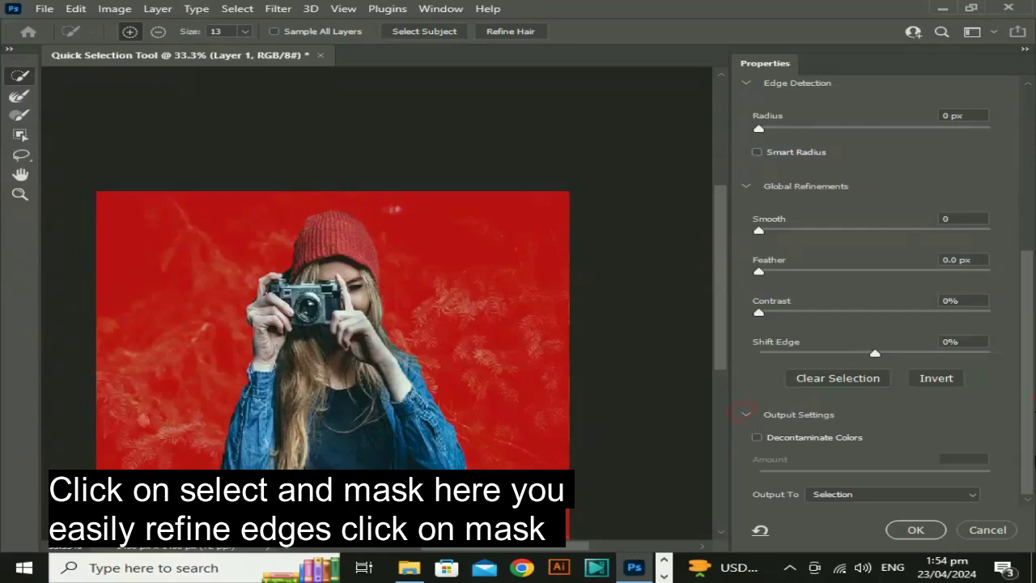
left_click(952, 494)
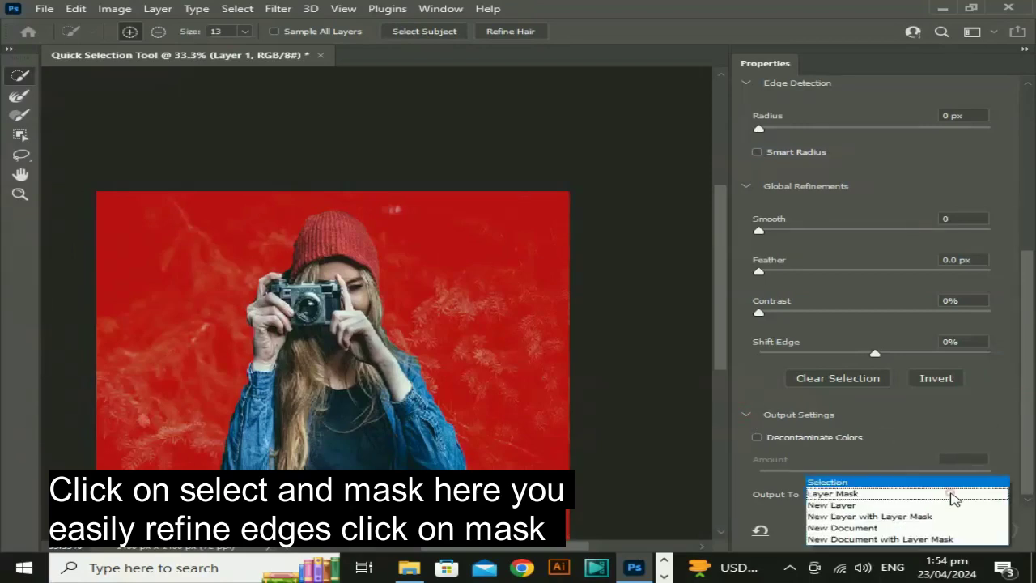
left_click(870, 494)
left_click(915, 530)
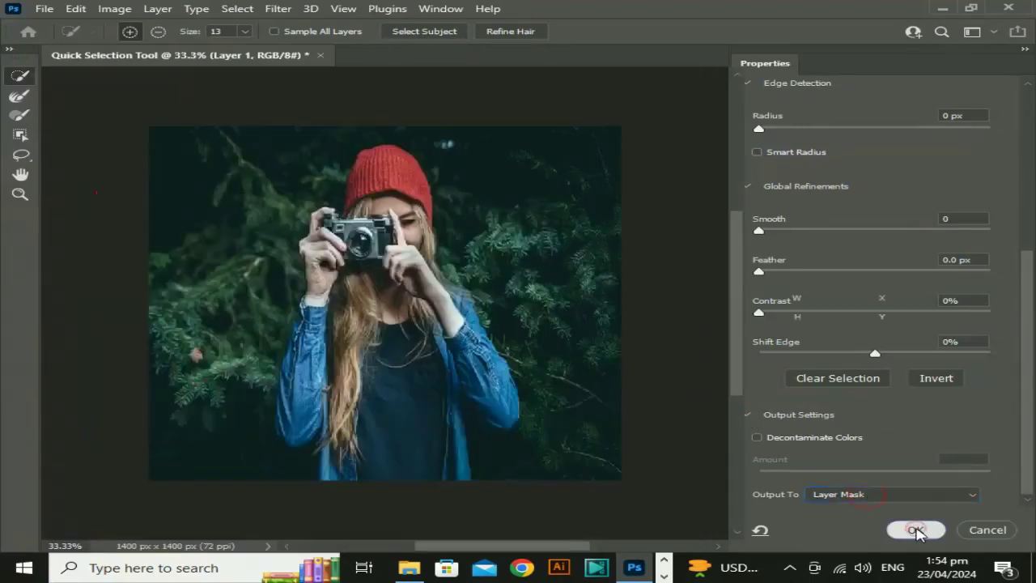
Add a Solid Color fill layer in dark maroon.
key("v")
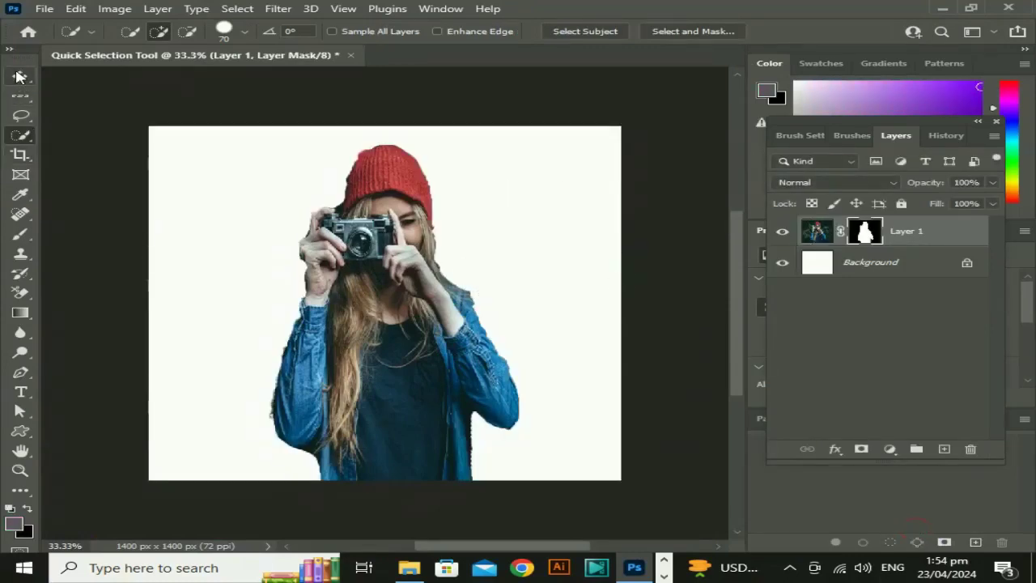
mouse_move(535, 369)
left_mouse_down()
mouse_move(499, 345)
mouse_move(477, 381)
left_mouse_up()
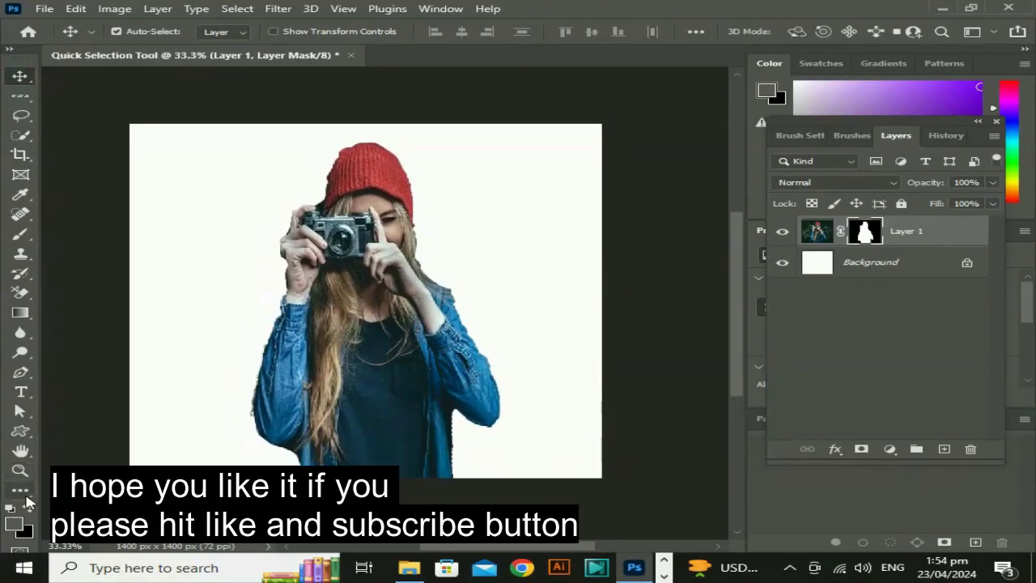
left_click(890, 449)
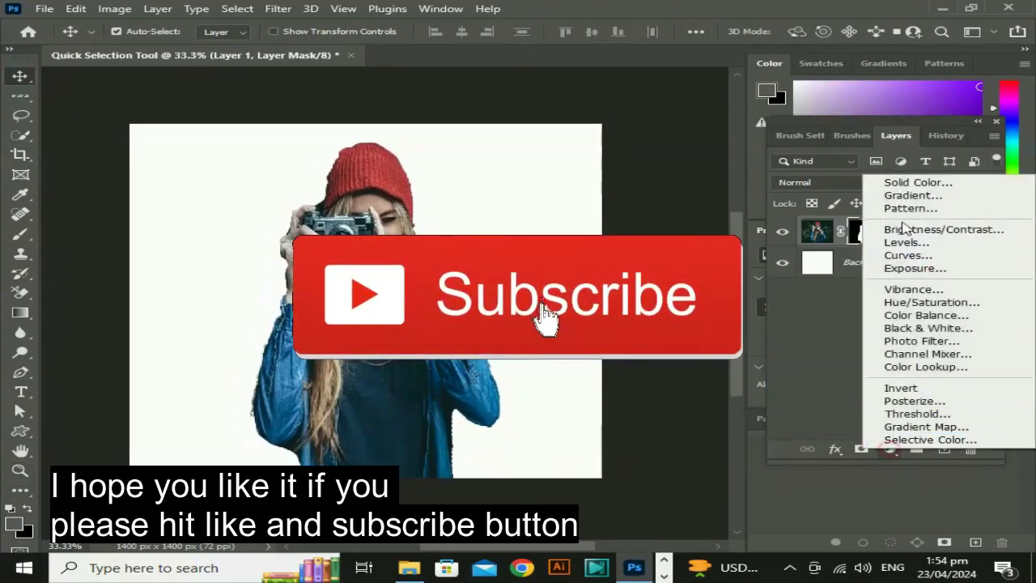
left_click(911, 179)
left_click_drag(611, 397, 620, 400)
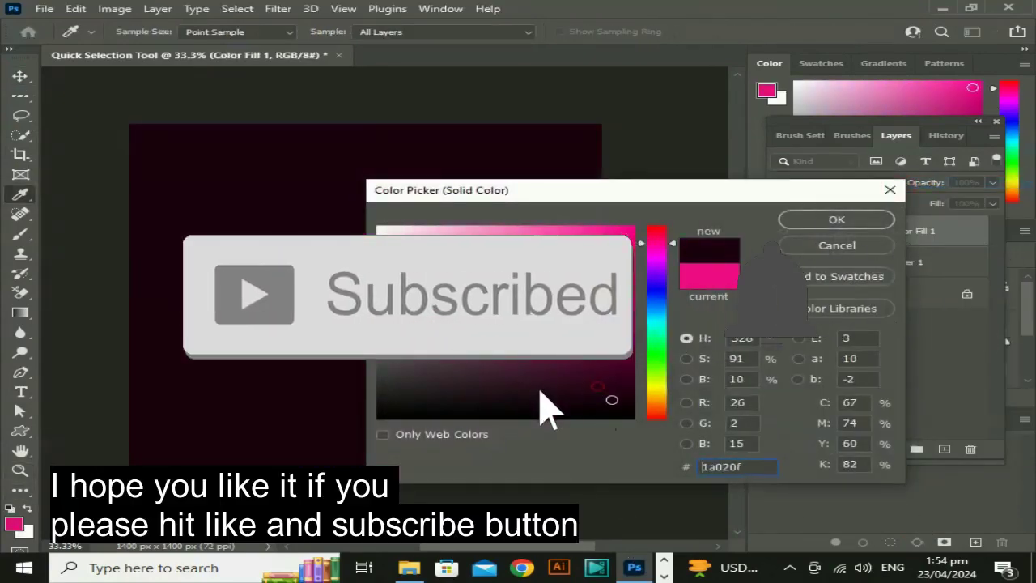
left_click(835, 220)
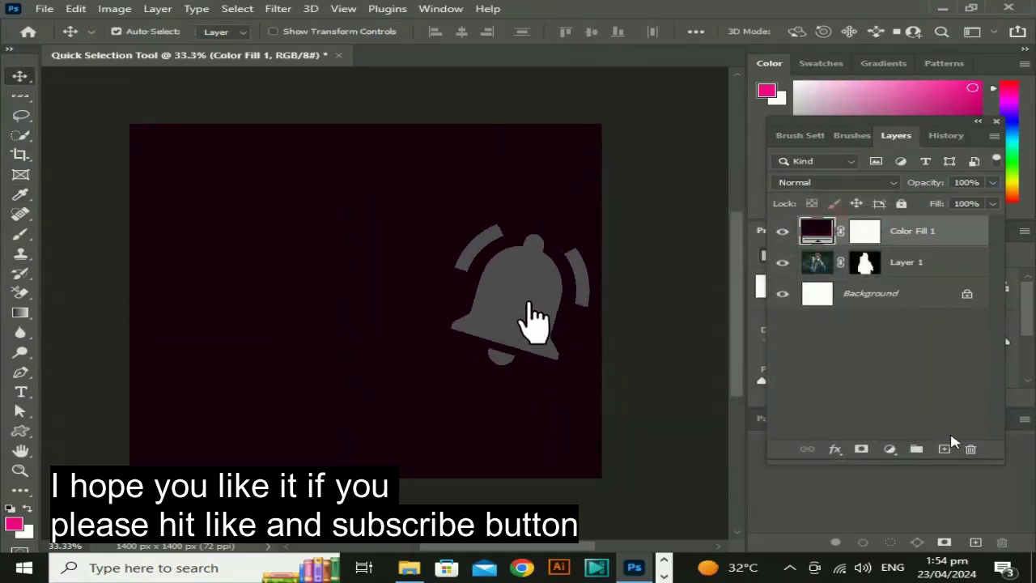
Move Layer 1 above Color Fill 1 so the woman shows over the maroon background.
left_click_drag(962, 269, 965, 274)
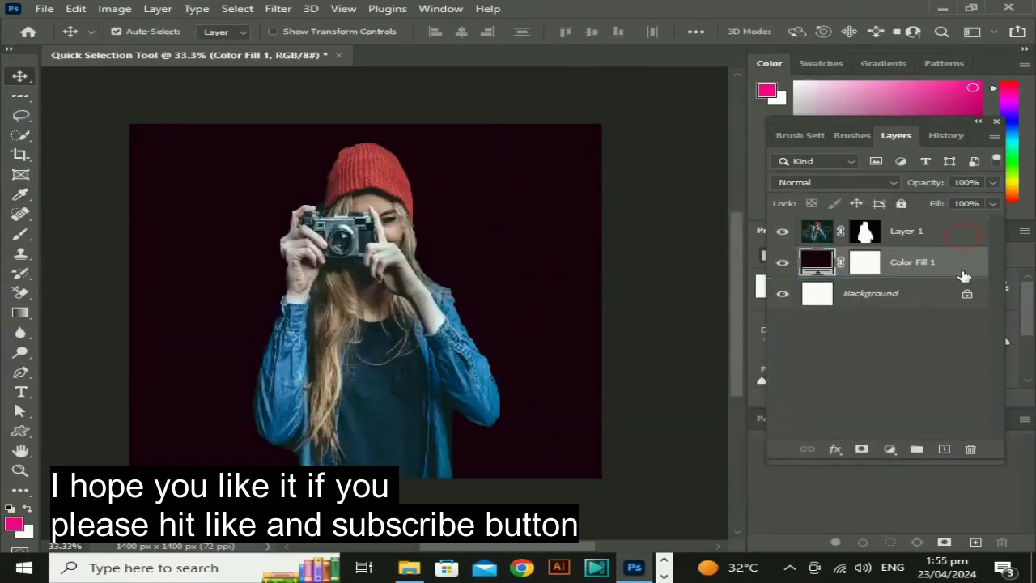
scroll(521, 453, "up", 1)
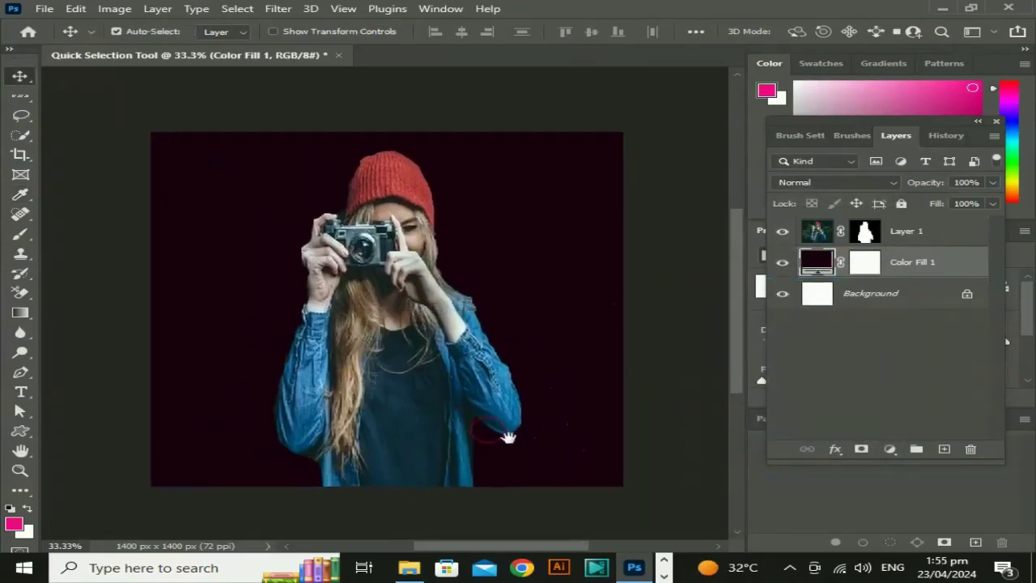